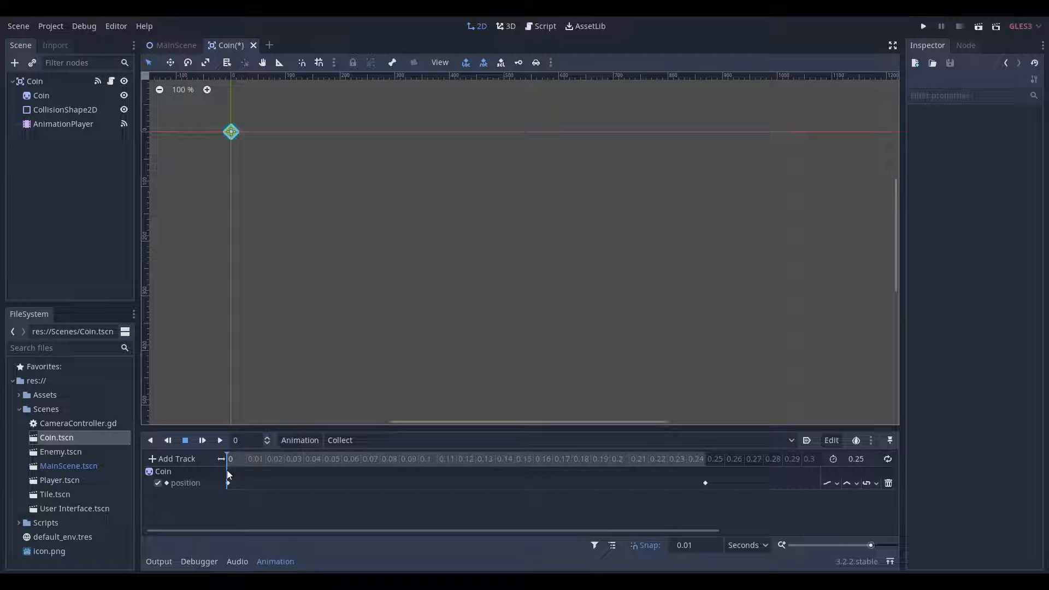
Step: Scrub the Collect animation between 0 and 0.25 seconds to preview the coin's position movement
{"action": "left_click", "coordinate": [229, 476]}
{"action": "left_click", "coordinate": [278, 147]}
{"action": "left_click", "coordinate": [252, 461]}
{"action": "left_click_drag", "start_coordinate": [254, 465], "coordinate": [711, 463]}
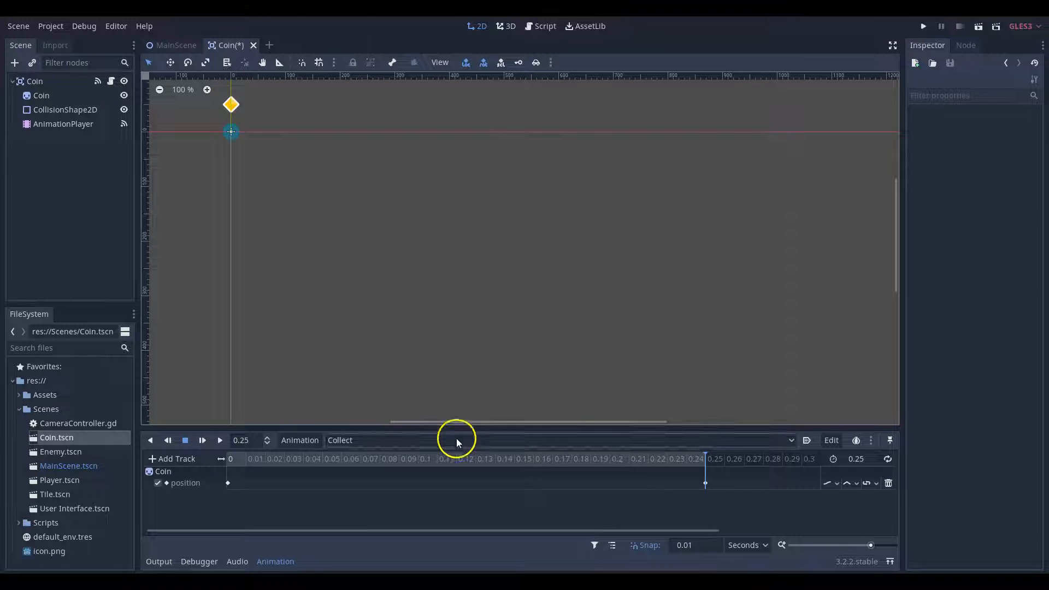
{"action": "left_click_drag", "start_coordinate": [704, 459], "coordinate": [211, 463]}
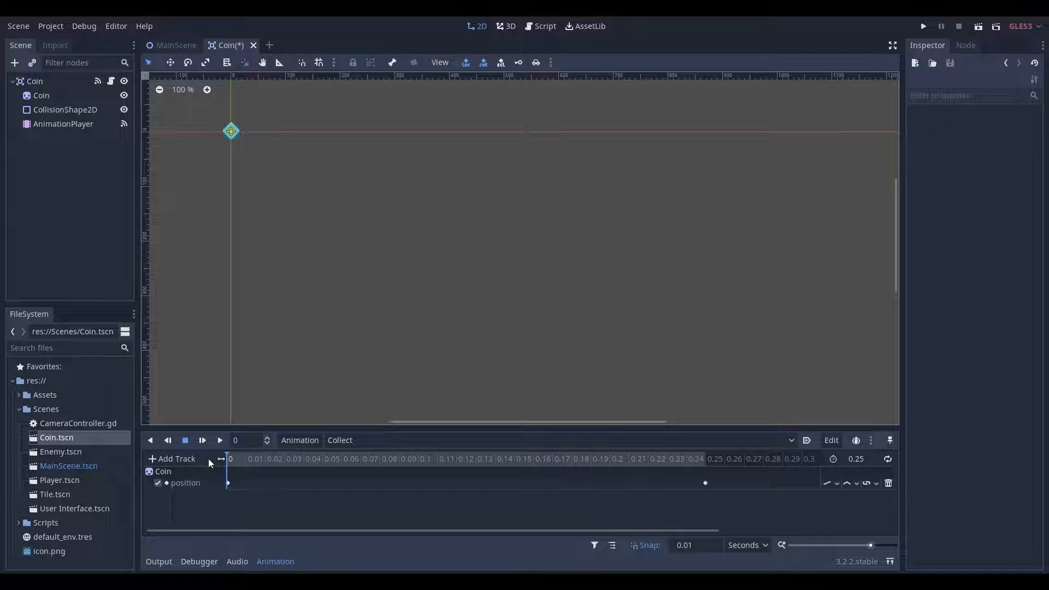
Step: Select the Coin sprite and hide the CollisionShape2D node so only the sprite shows in the viewport
{"action": "left_click", "coordinate": [39, 95]}
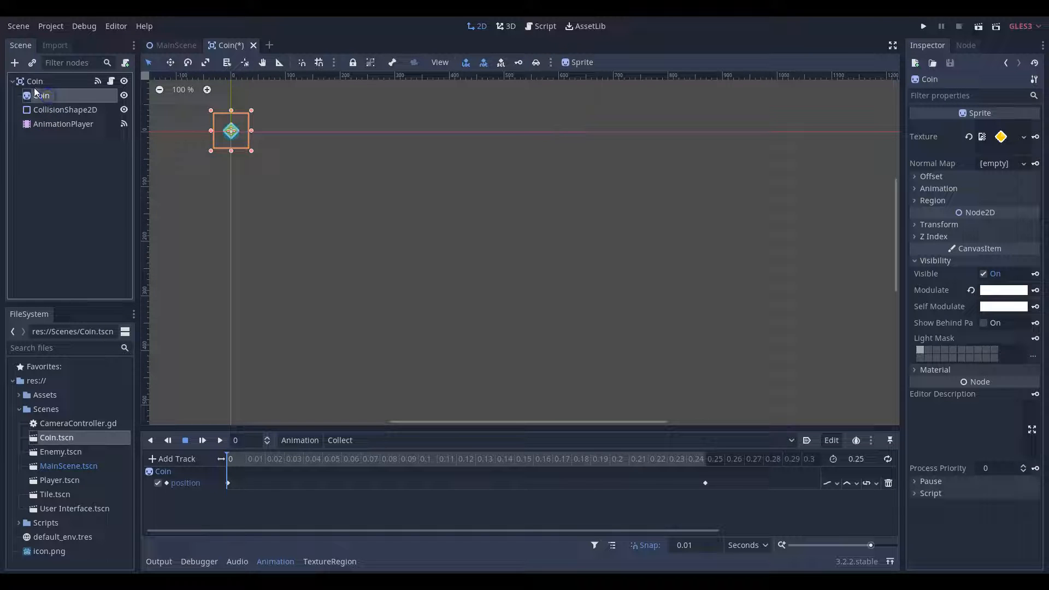
{"action": "scroll", "coordinate": [185, 109], "scroll_direction": "up", "scroll_amount": 5}
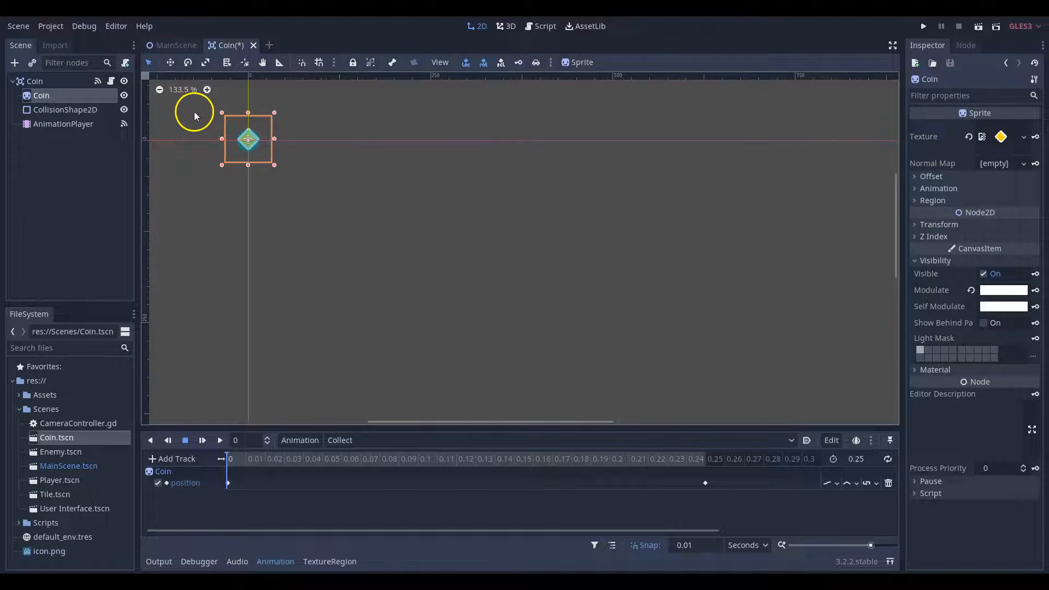
{"action": "scroll", "coordinate": [197, 113], "scroll_direction": "up", "scroll_amount": 1}
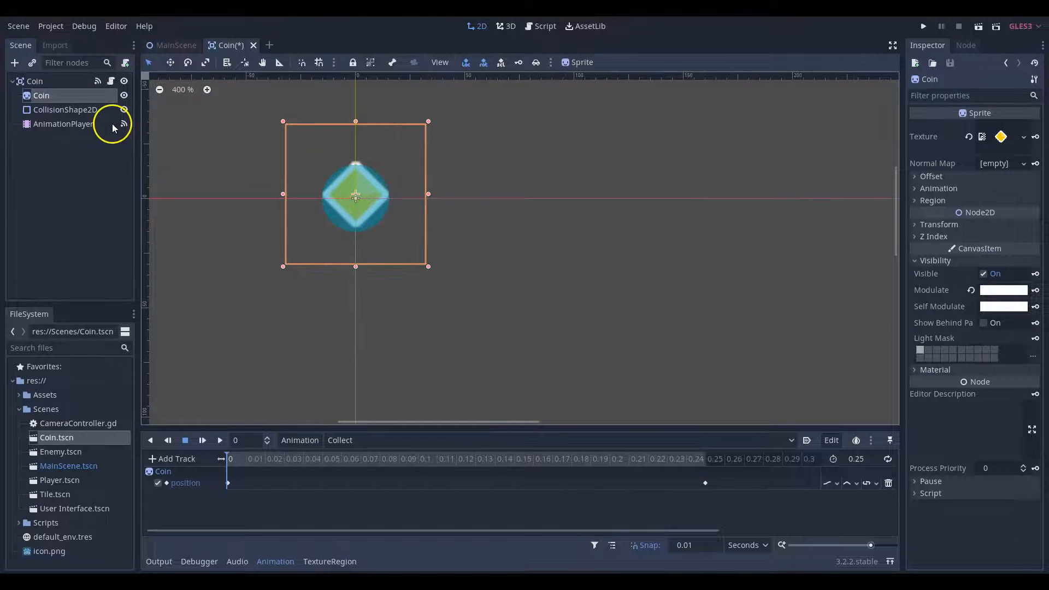
{"action": "left_click", "coordinate": [124, 110]}
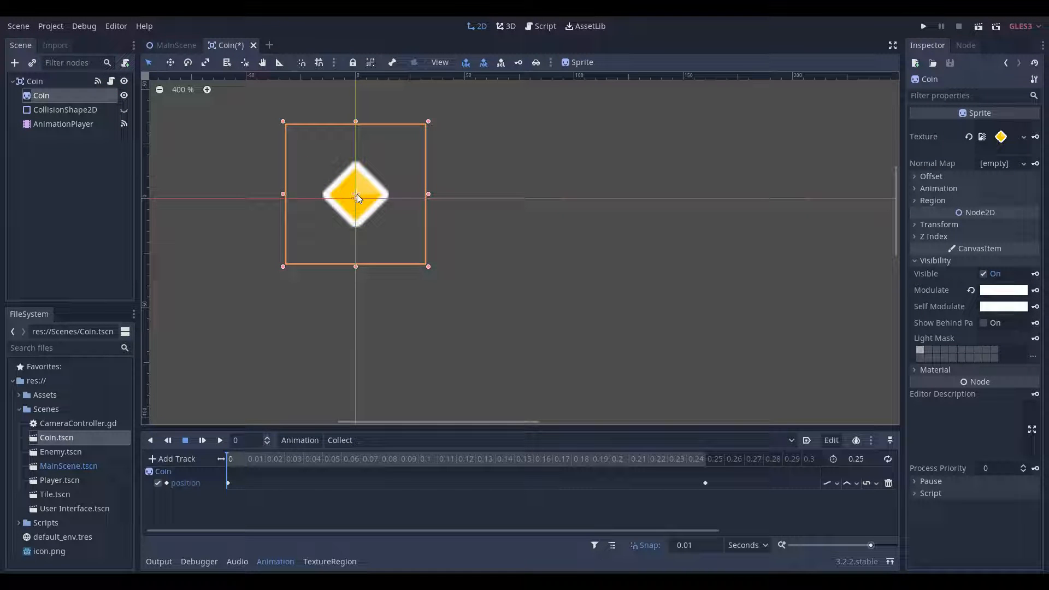
Step: Test the Coin sprite's Modulate with alpha 0 and with opaque red, and set it to opaque white (ffffff)
{"action": "left_click", "coordinate": [992, 295]}
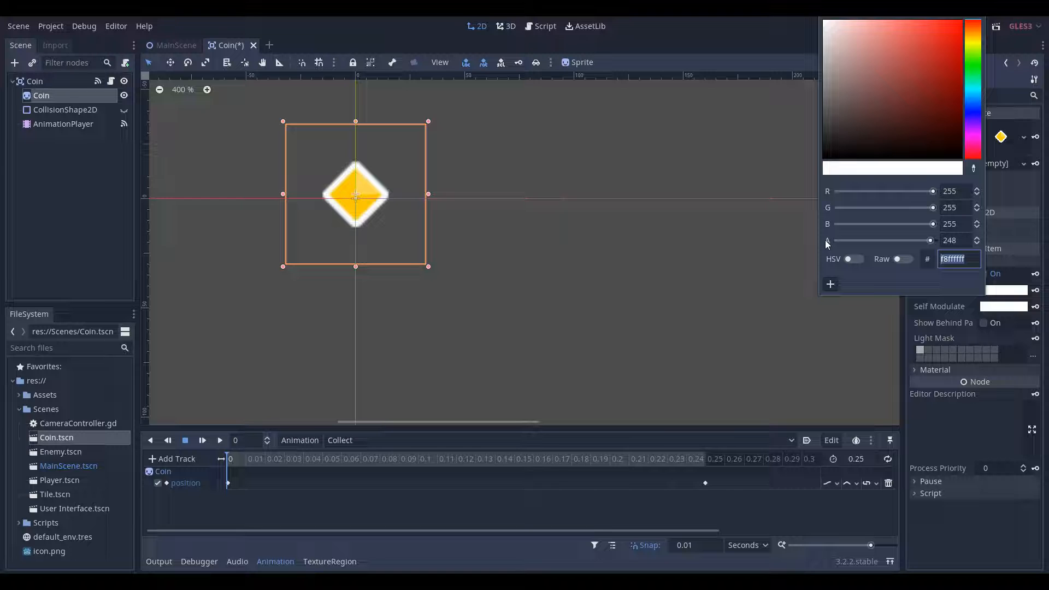
{"action": "left_click_drag", "start_coordinate": [929, 240], "coordinate": [820, 246]}
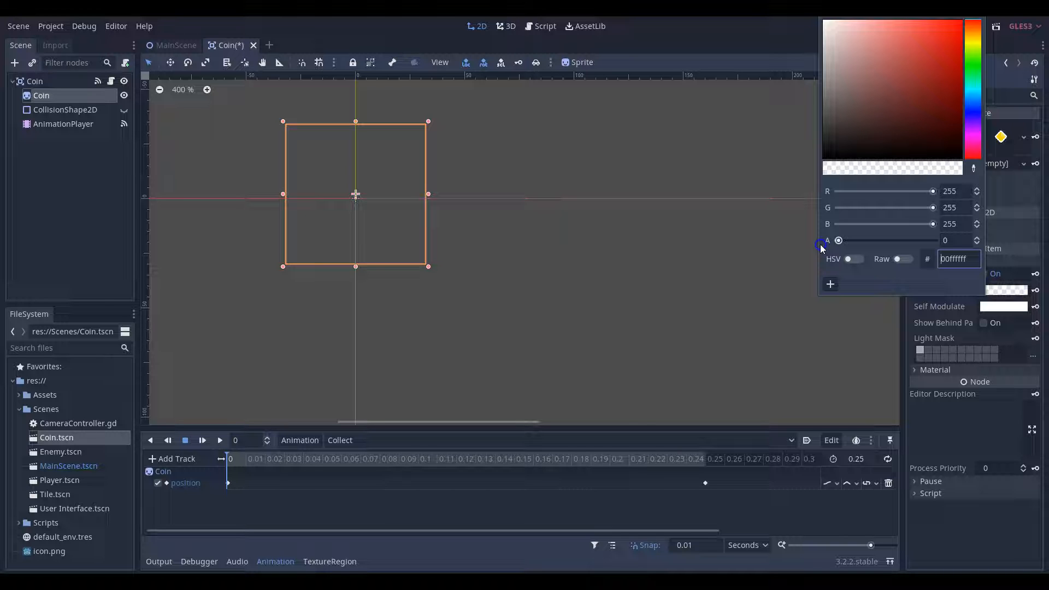
{"action": "left_click_drag", "start_coordinate": [821, 247], "coordinate": [841, 227]}
{"action": "left_click_drag", "start_coordinate": [930, 207], "coordinate": [824, 210]}
{"action": "left_click", "coordinate": [384, 168]}
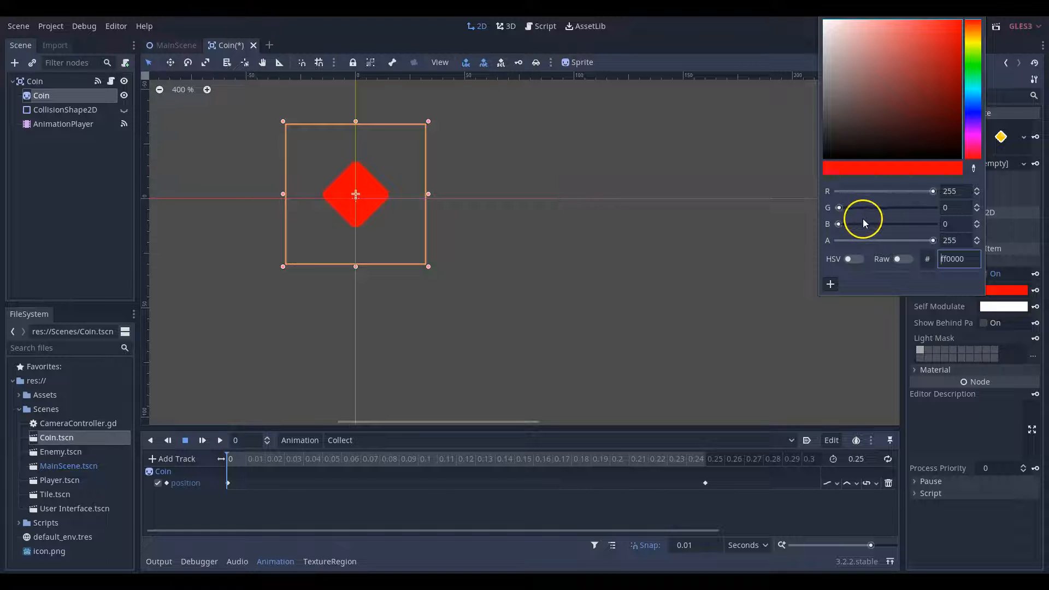
{"action": "left_click_drag", "start_coordinate": [840, 211], "coordinate": [948, 224]}
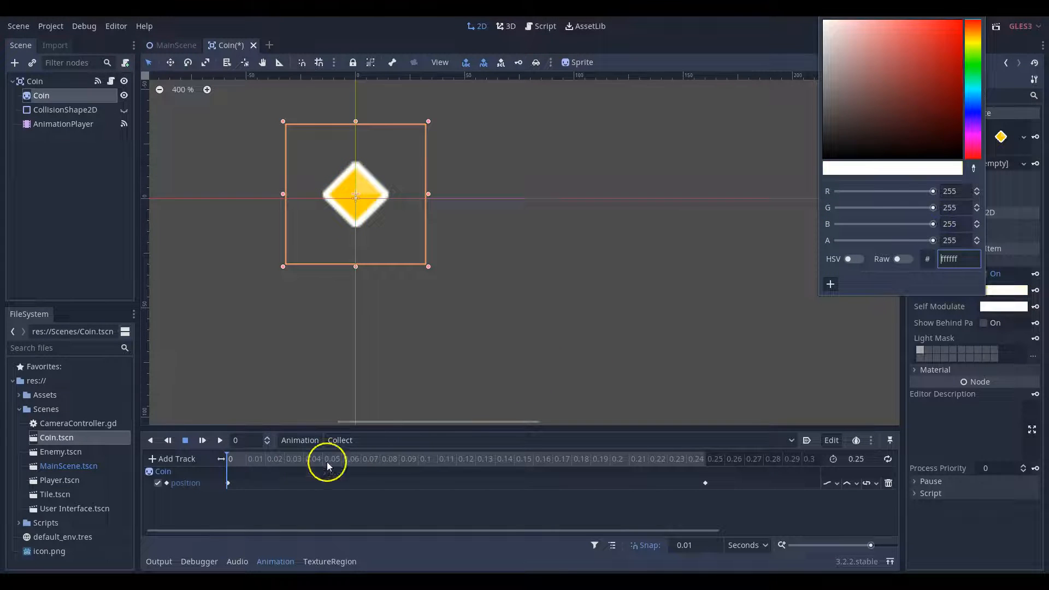
{"action": "left_click", "coordinate": [244, 499]}
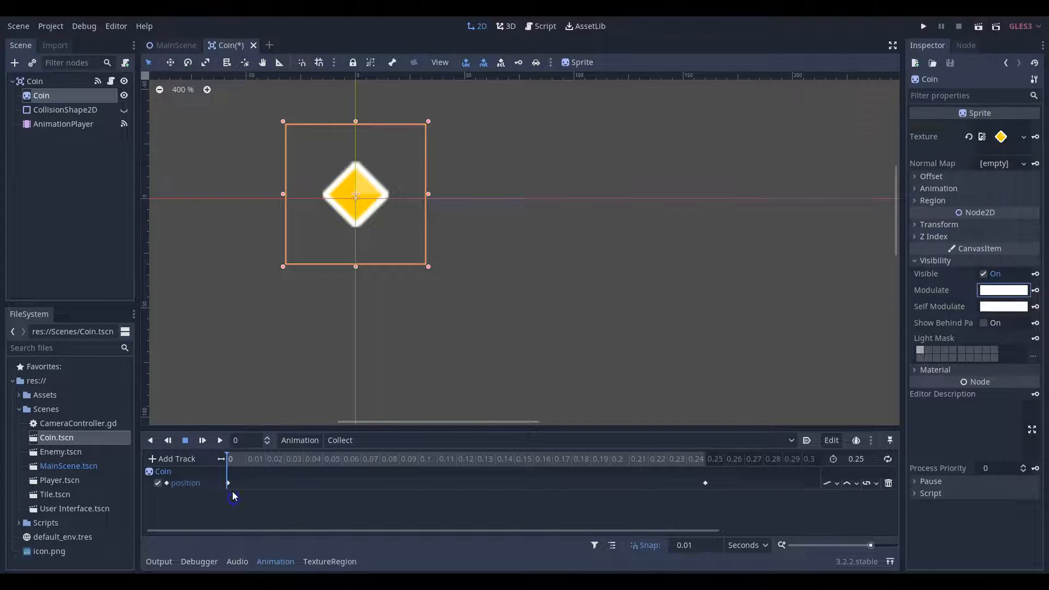
Step: Select the AnimationPlayer, show the CollisionShape2D node again and put the Collect animation's playhead at 0
{"action": "left_click", "coordinate": [54, 124]}
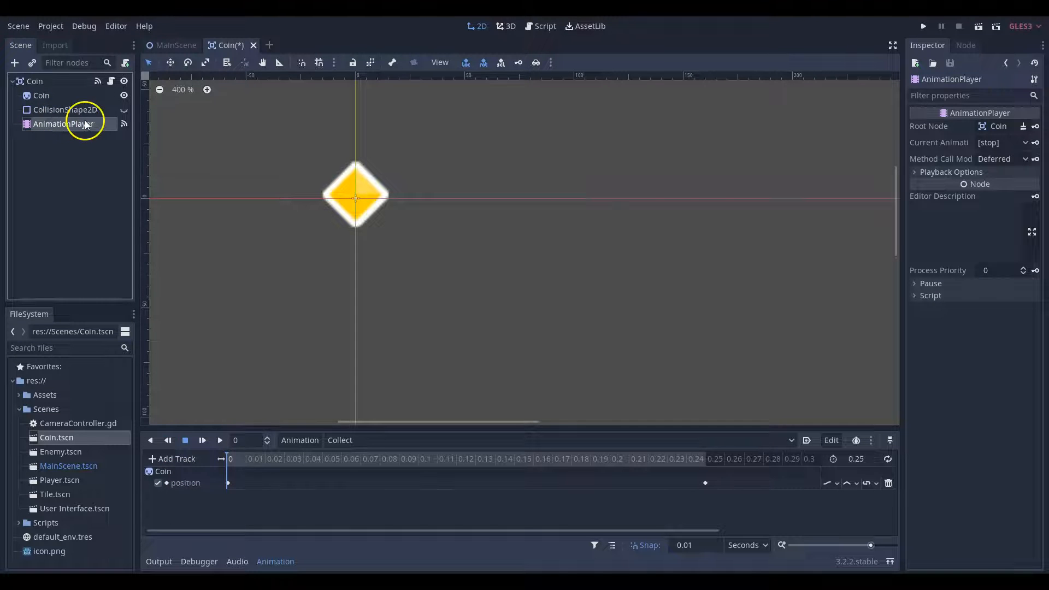
{"action": "left_click", "coordinate": [124, 110]}
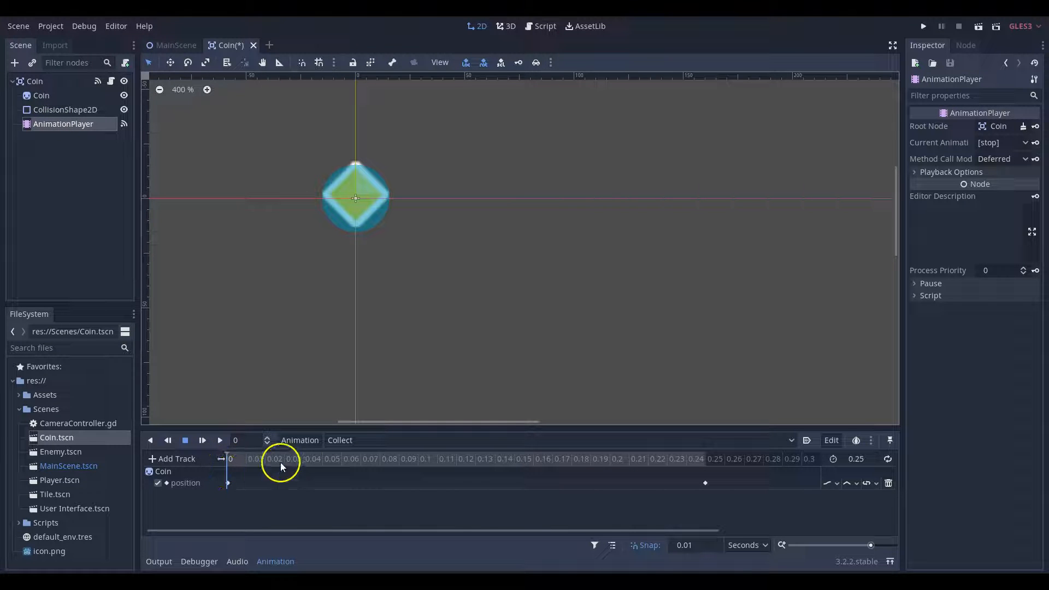
{"action": "left_click", "coordinate": [488, 460]}
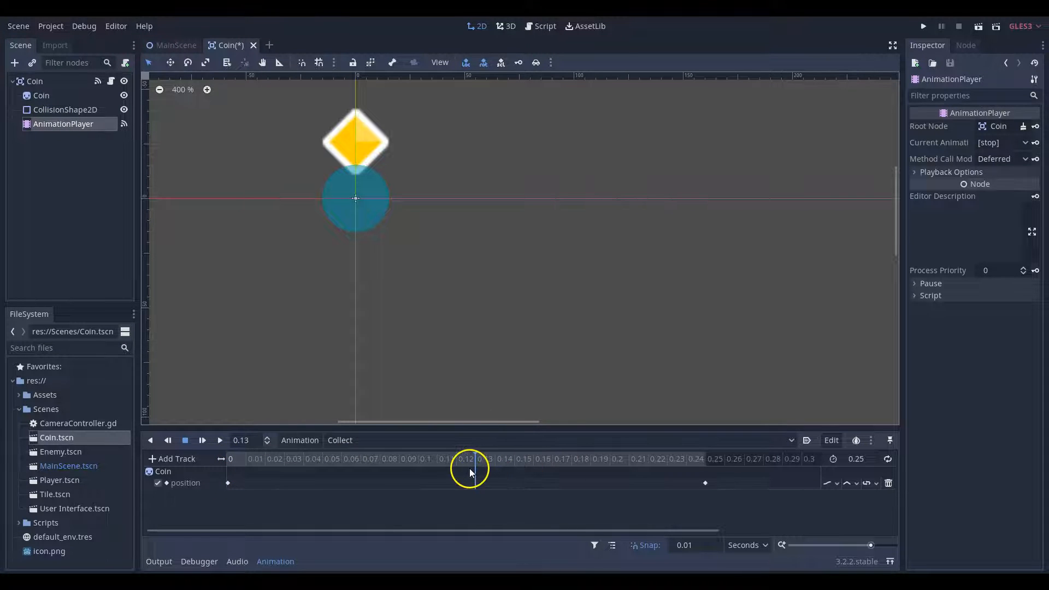
{"action": "left_click", "coordinate": [227, 458]}
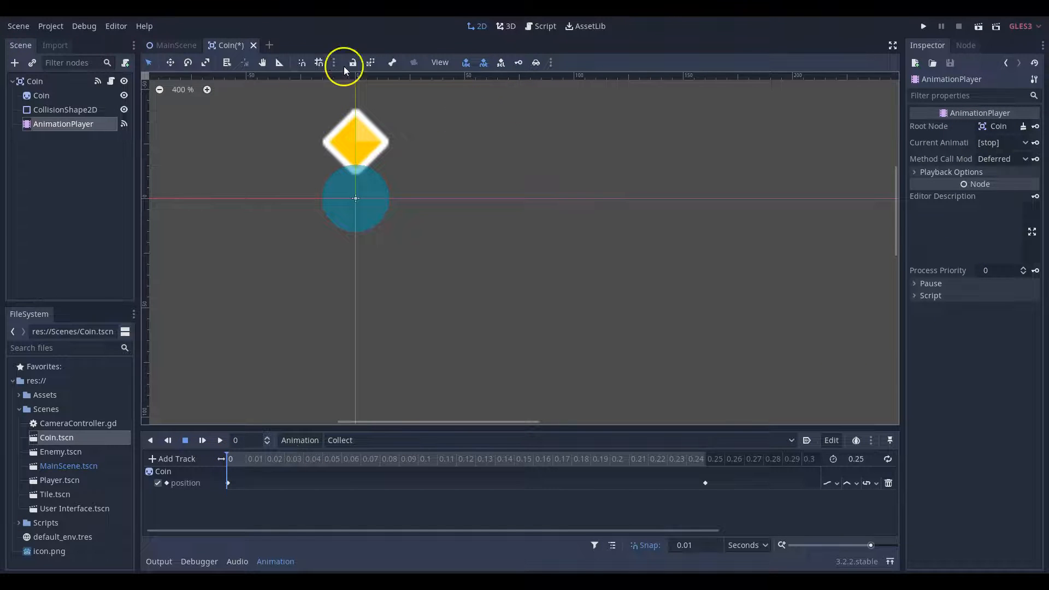
Step: Move the Coin sprite down to the scene origin, centred on its collision shape, with the playhead at 0
{"action": "left_click", "coordinate": [47, 98]}
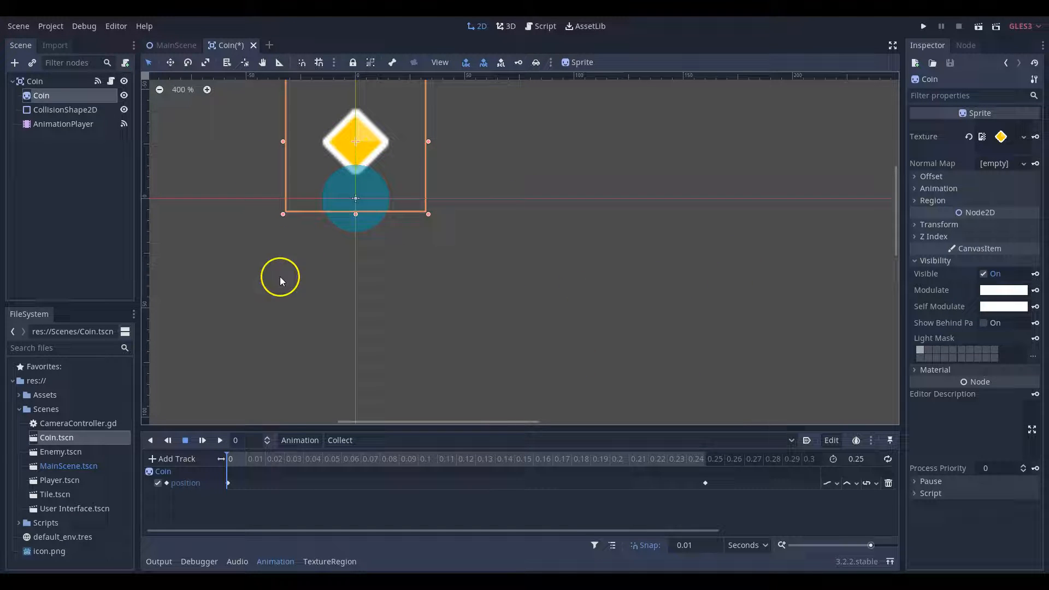
{"action": "left_click_drag", "start_coordinate": [227, 466], "coordinate": [223, 467]}
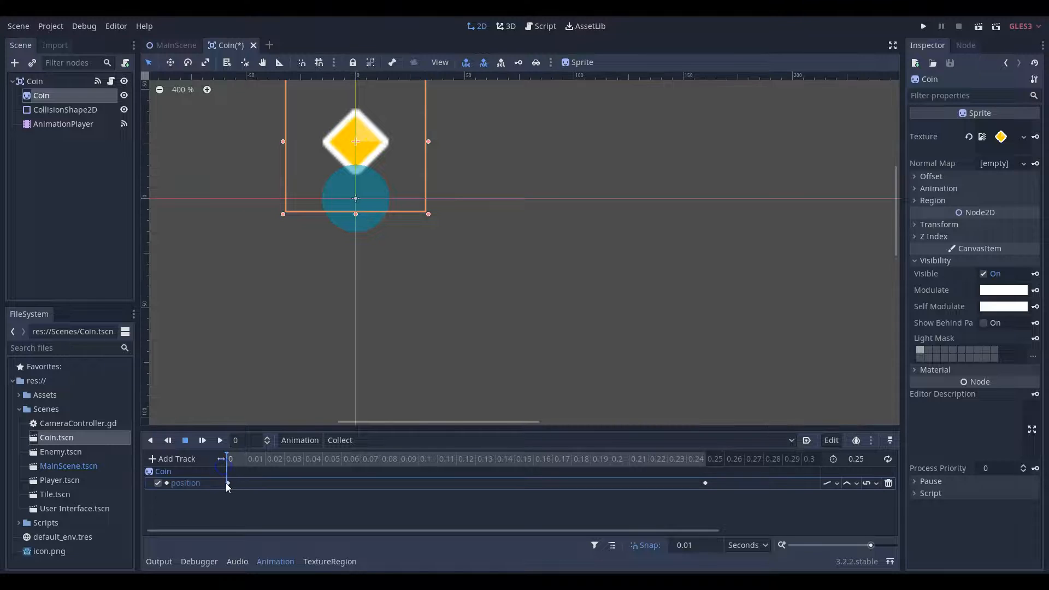
{"action": "left_click", "coordinate": [227, 483]}
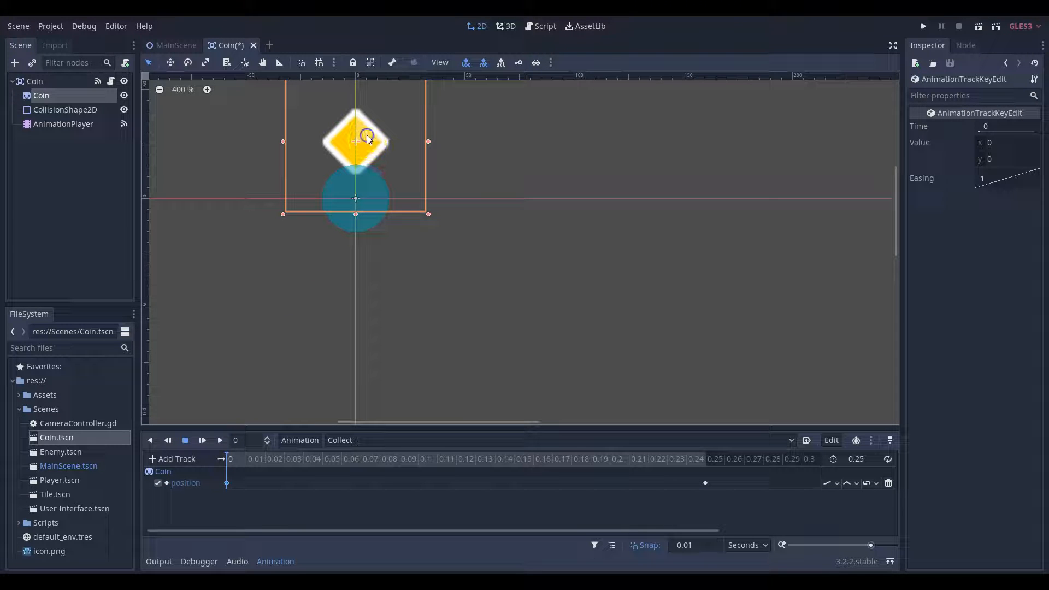
{"action": "key", "text": "Down"}
{"action": "key", "text": "Down"}
{"action": "key", "text": "Down"}
{"action": "key", "text": "Down"}
{"action": "key", "text": "Down"}
{"action": "key", "text": "Down"}
{"action": "key", "text": "Down"}
{"action": "key", "text": "Down"}
{"action": "key", "text": "Down"}
{"action": "key", "text": "Down"}
{"action": "key", "text": "Down"}
{"action": "key", "text": "Down"}
{"action": "key", "text": "Down"}
{"action": "key", "text": "Down"}
{"action": "key", "text": "Down"}
{"action": "key", "text": "Down"}
{"action": "key", "text": "Down"}
{"action": "key", "text": "Down"}
{"action": "key", "text": "Down"}
{"action": "key", "text": "Down"}
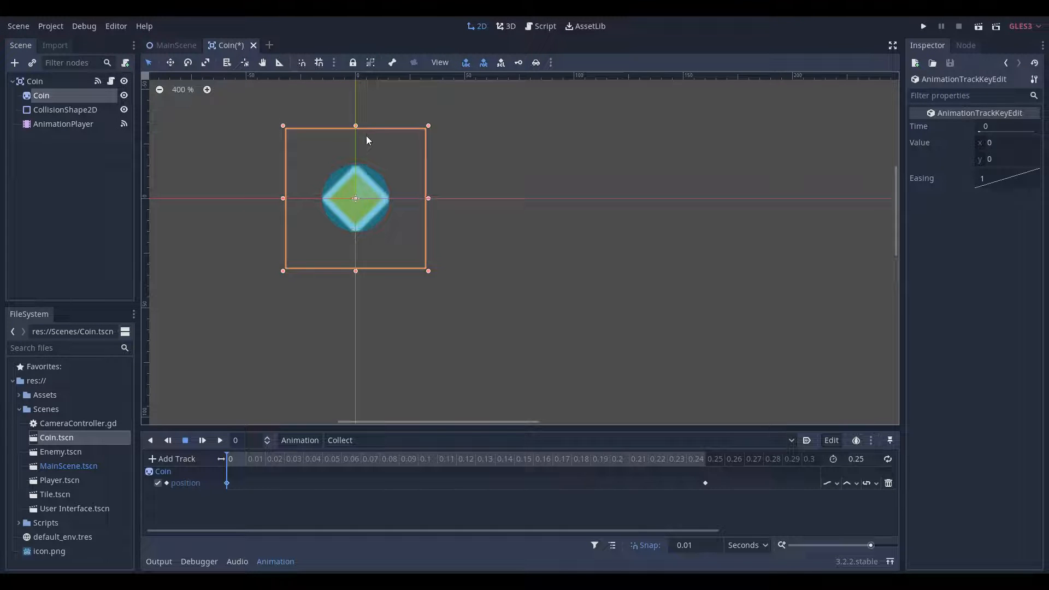
Step: Add a modulate track for the Coin sprite to the Collect animation, with a white key at 0 seconds
{"action": "left_click", "coordinate": [70, 100]}
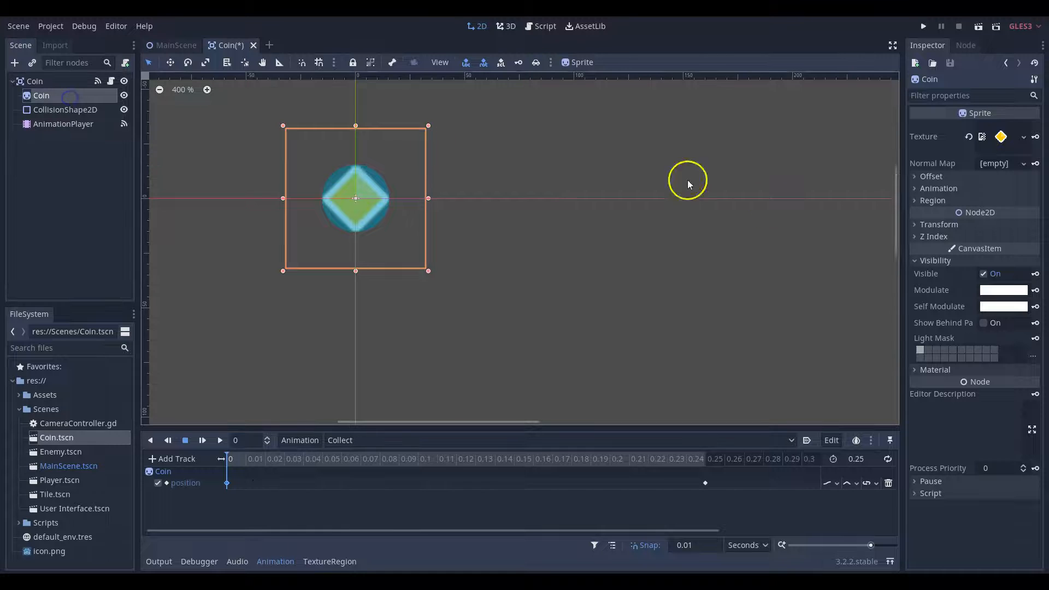
{"action": "left_click", "coordinate": [1036, 291]}
{"action": "left_click", "coordinate": [481, 312]}
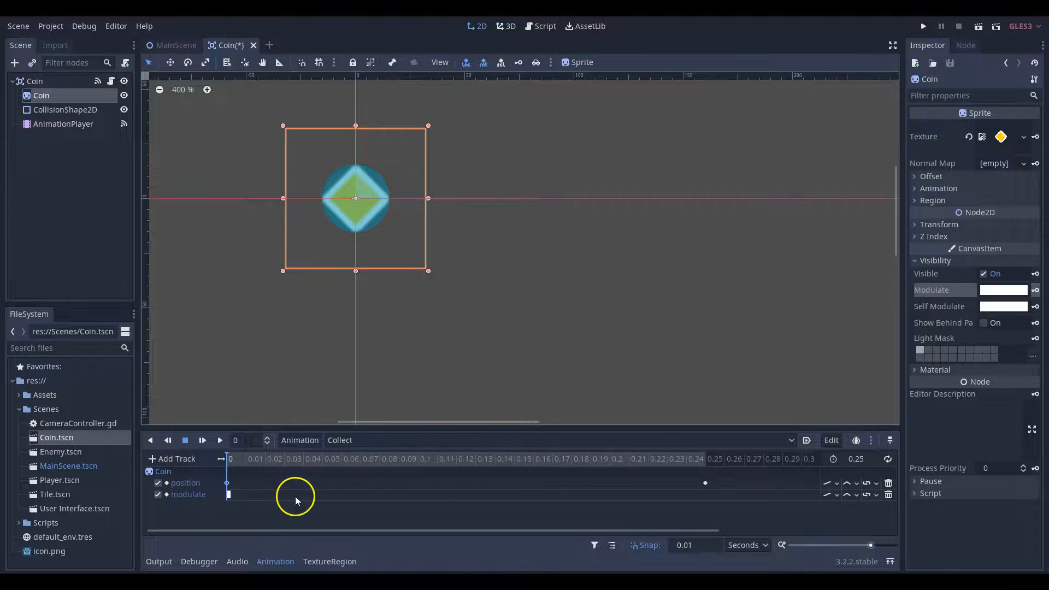
Step: At 0.25 seconds, set the Coin sprite's Modulate to fully transparent red (00ff0000) and insert a key for it
{"action": "left_click", "coordinate": [603, 496]}
{"action": "left_click_drag", "start_coordinate": [610, 459], "coordinate": [705, 462]}
{"action": "left_click", "coordinate": [365, 103]}
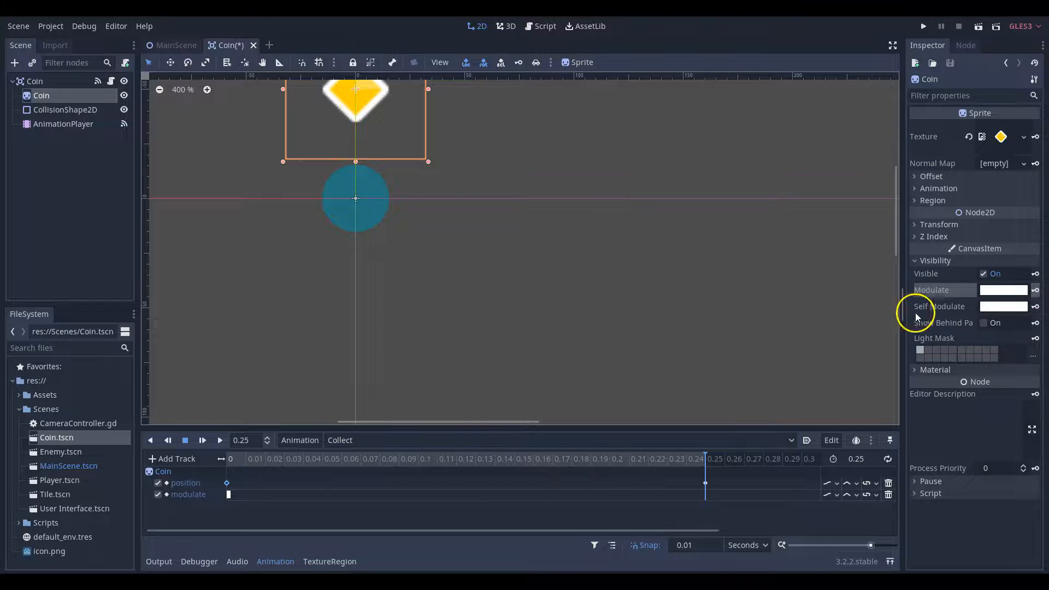
{"action": "left_click", "coordinate": [1012, 297]}
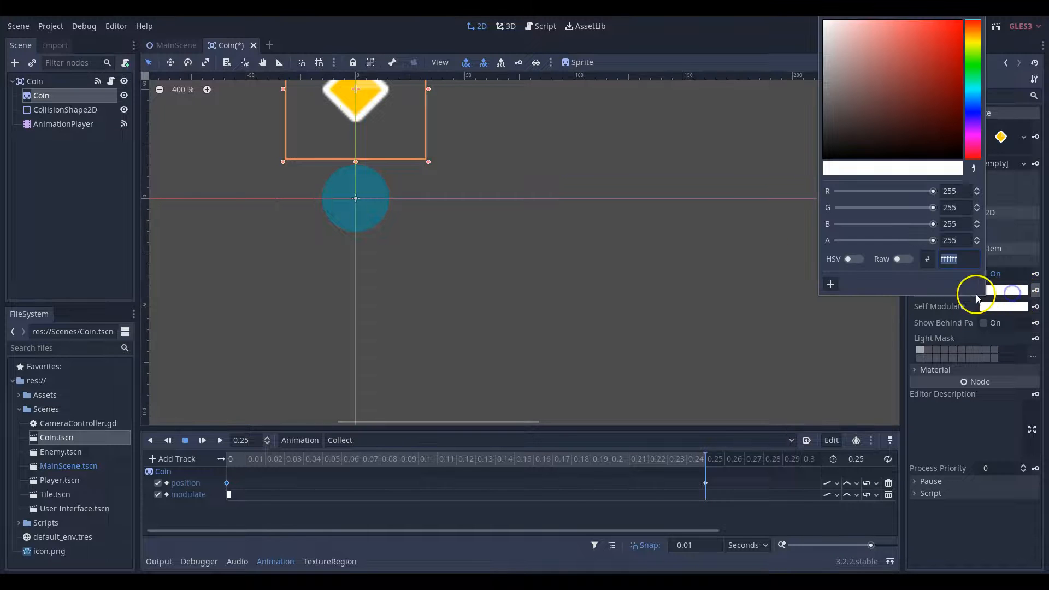
{"action": "left_click_drag", "start_coordinate": [931, 242], "coordinate": [846, 241]}
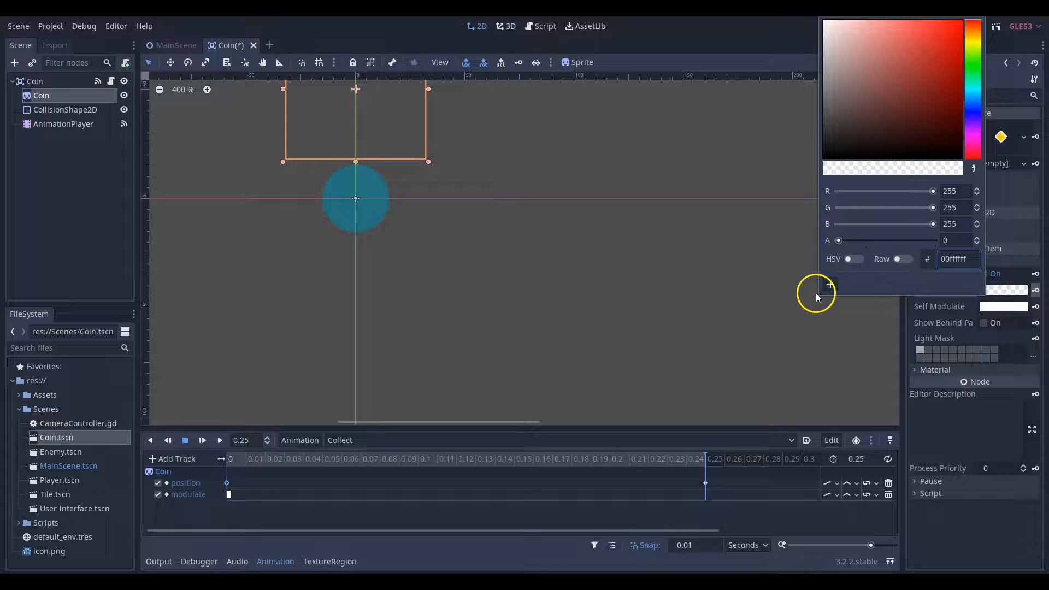
{"action": "left_click_drag", "start_coordinate": [934, 209], "coordinate": [836, 209]}
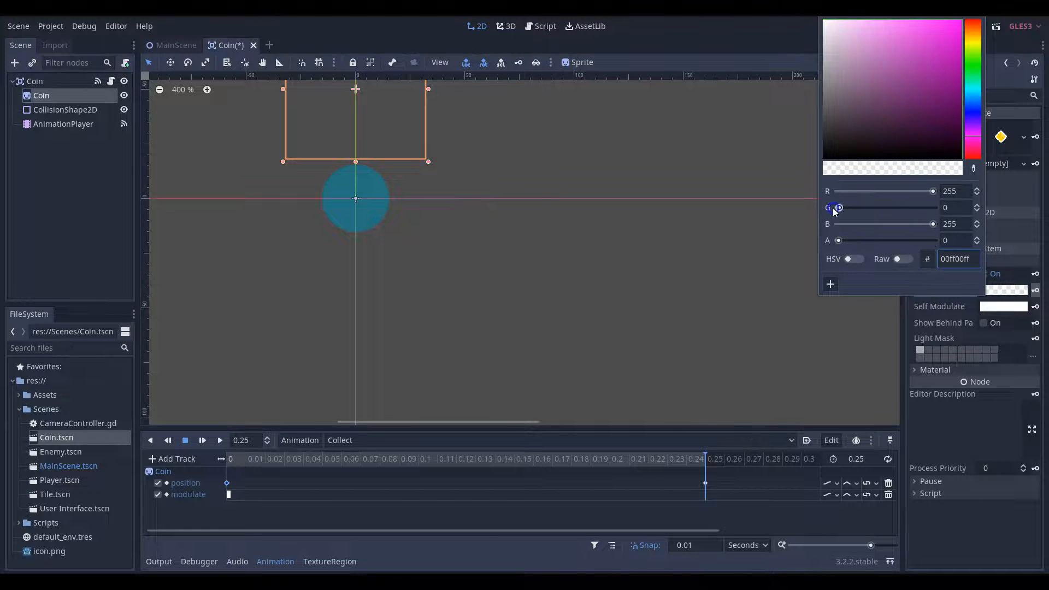
{"action": "left_click_drag", "start_coordinate": [934, 228], "coordinate": [836, 227]}
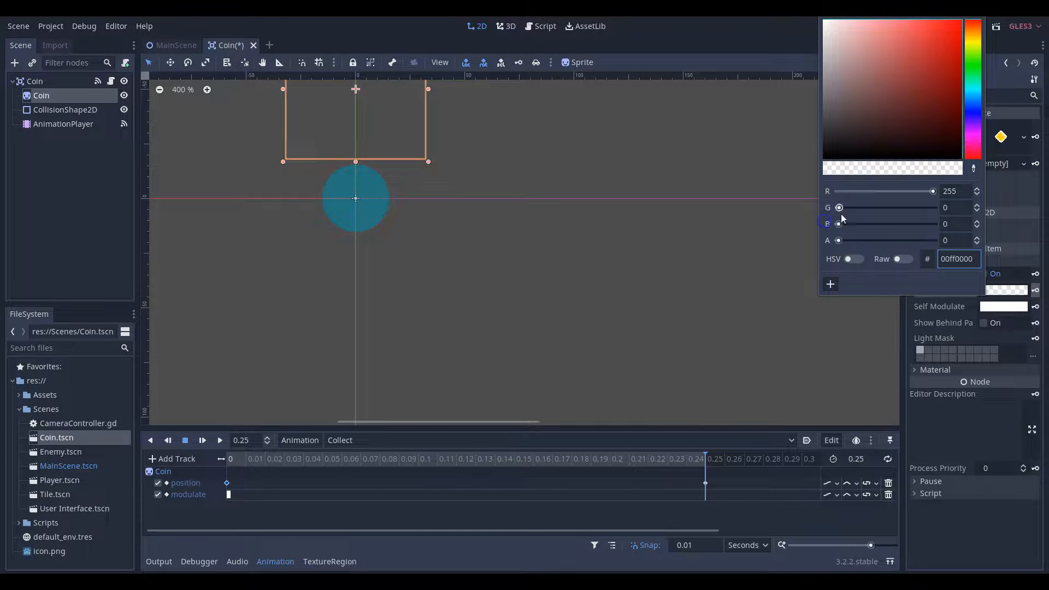
{"action": "left_click", "coordinate": [1014, 334]}
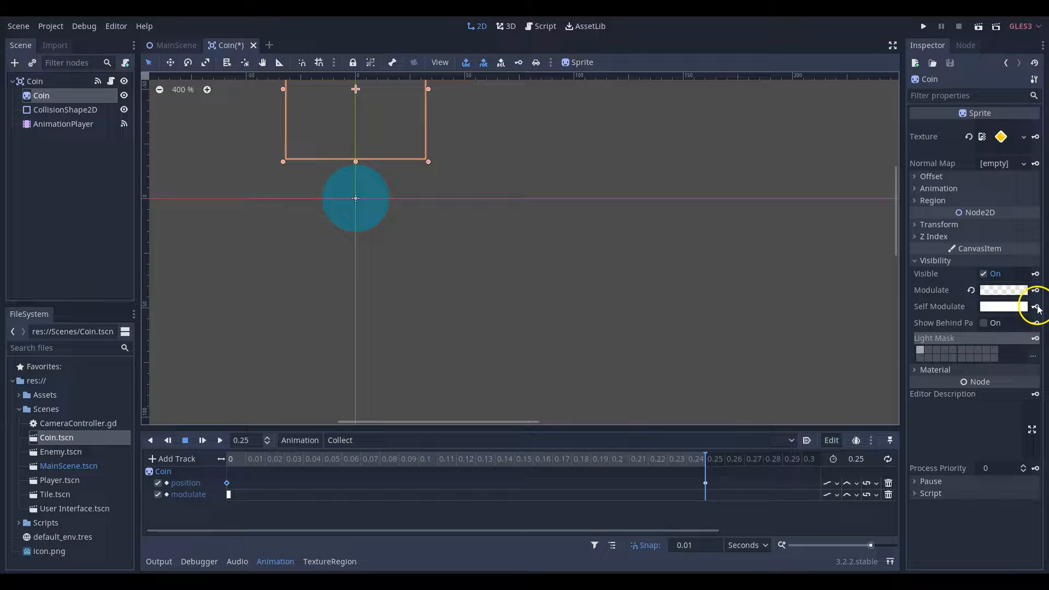
{"action": "left_click", "coordinate": [1036, 293]}
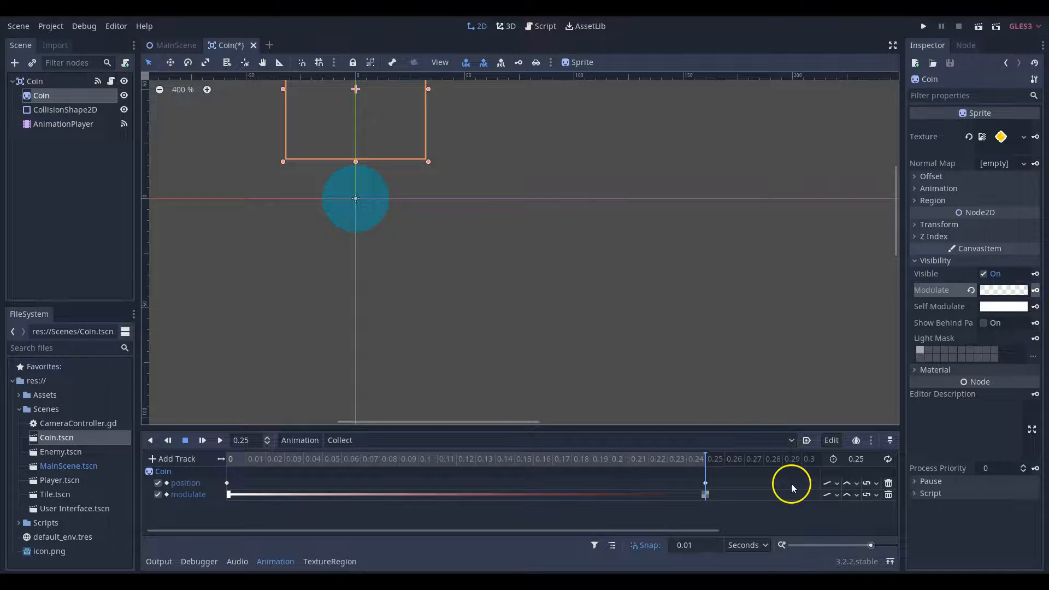
Step: Scrub the Collect animation from 0 to 0.25 seconds, then run the game to test the coin's fade
{"action": "left_click_drag", "start_coordinate": [703, 464], "coordinate": [221, 453]}
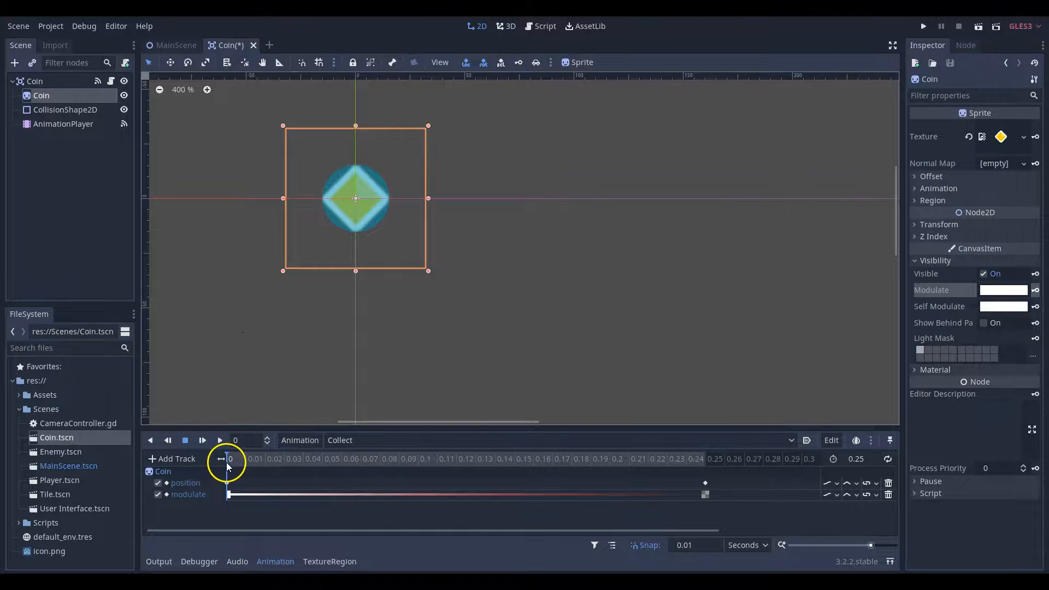
{"action": "left_click_drag", "start_coordinate": [226, 461], "coordinate": [703, 457]}
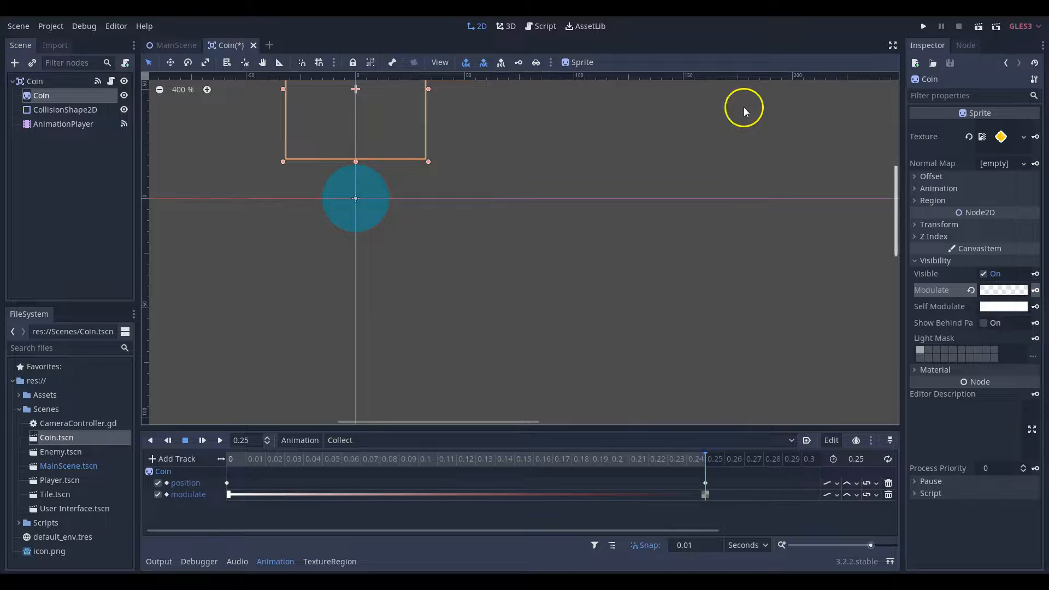
{"action": "left_click", "coordinate": [922, 26]}
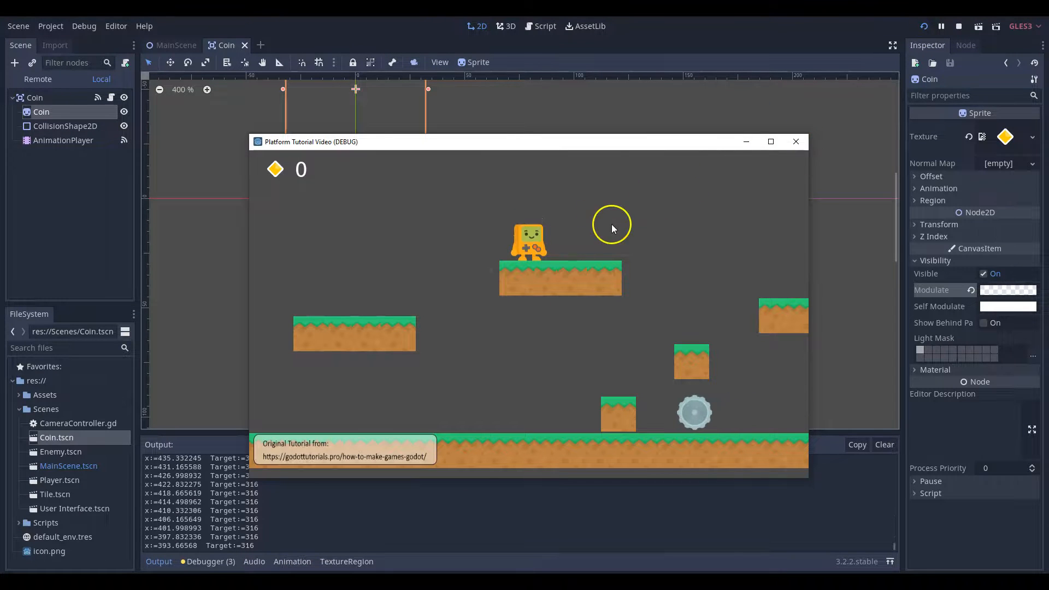
{"action": "left_click", "coordinate": [799, 146]}
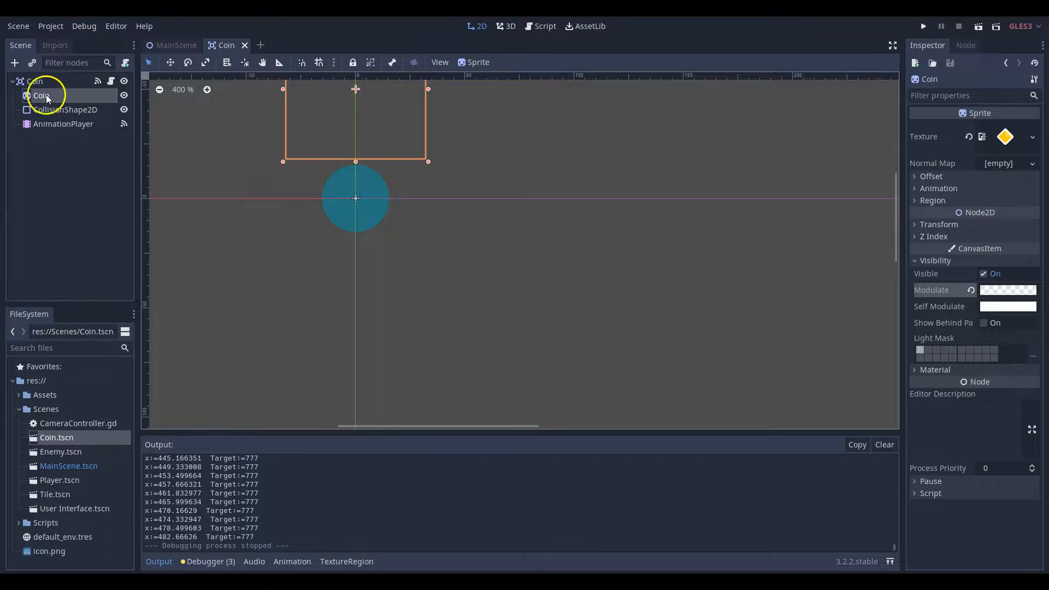
Step: Move the Collect animation's playhead back to 0 so the coin regains its starting position and colour, and save the Coin scene
{"action": "left_click", "coordinate": [55, 125]}
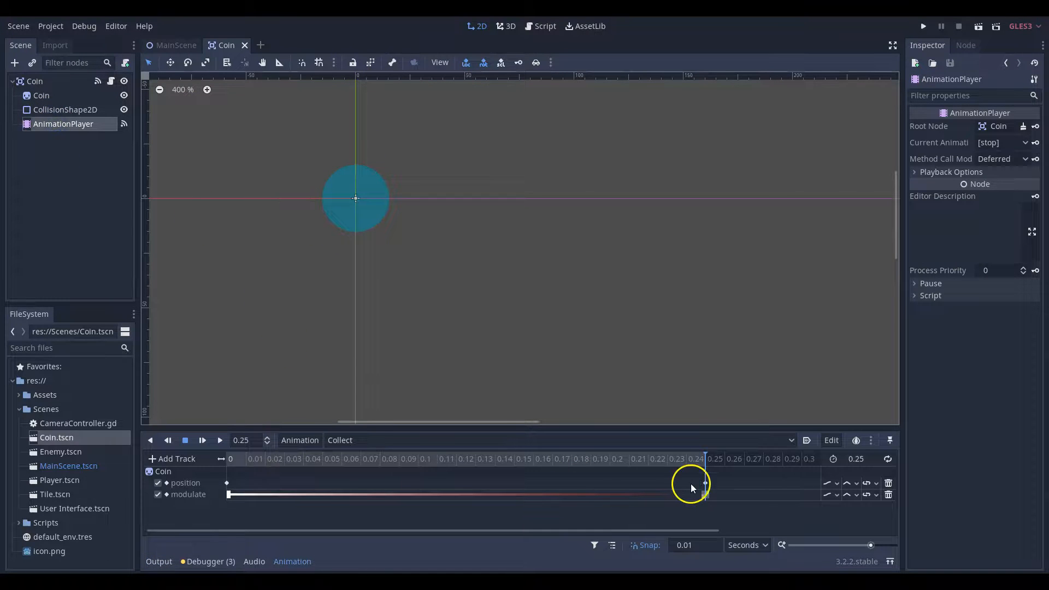
{"action": "left_click_drag", "start_coordinate": [705, 483], "coordinate": [215, 461]}
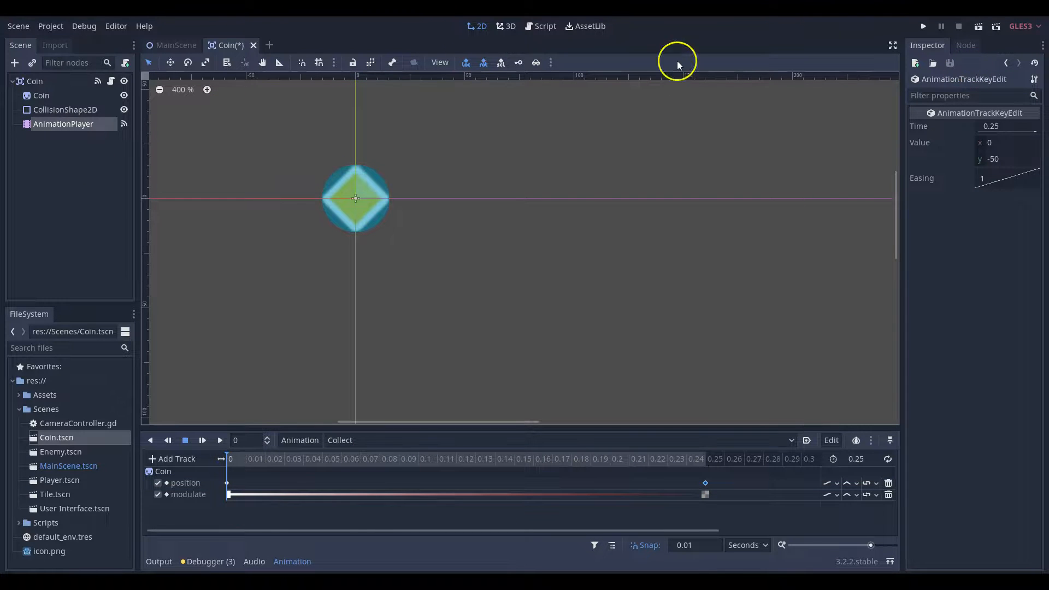
{"action": "left_click", "coordinate": [18, 26]}
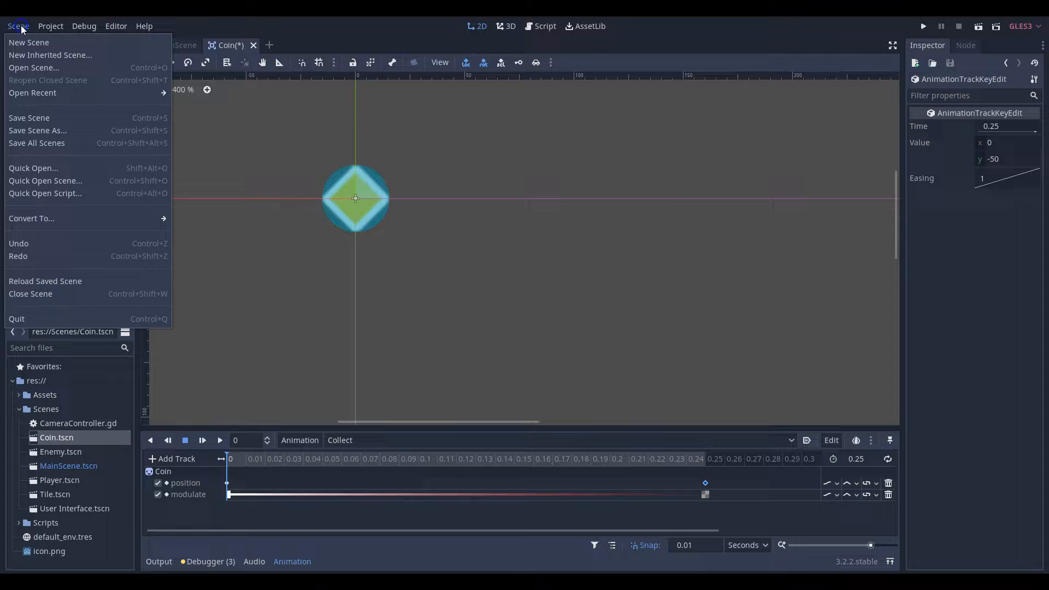
{"action": "left_click", "coordinate": [30, 118]}
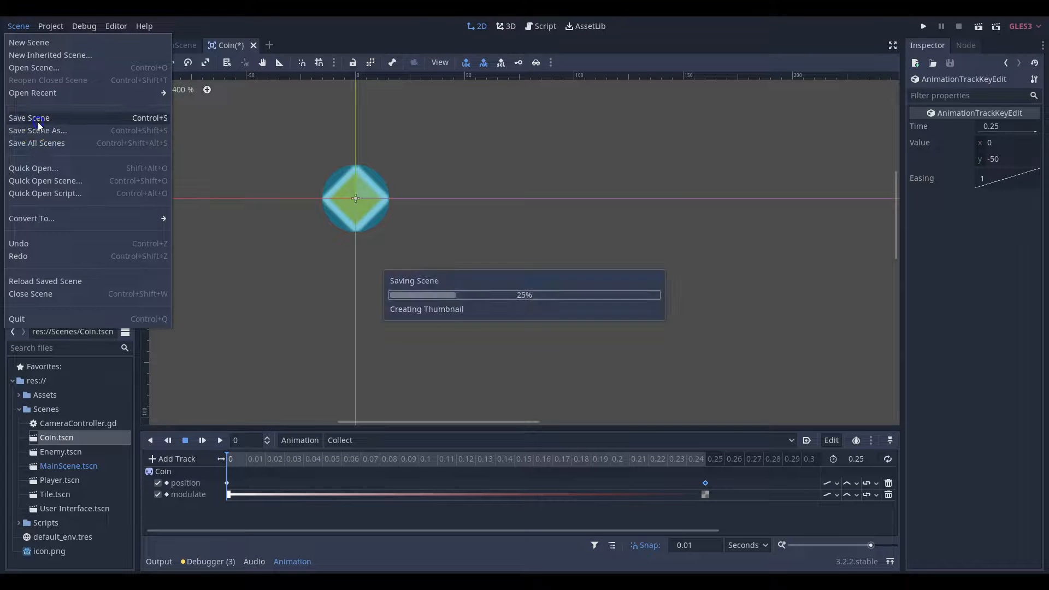
Step: Run the project and steer the player across the platforms through the coins to test their Collect animation
{"action": "left_click", "coordinate": [923, 27]}
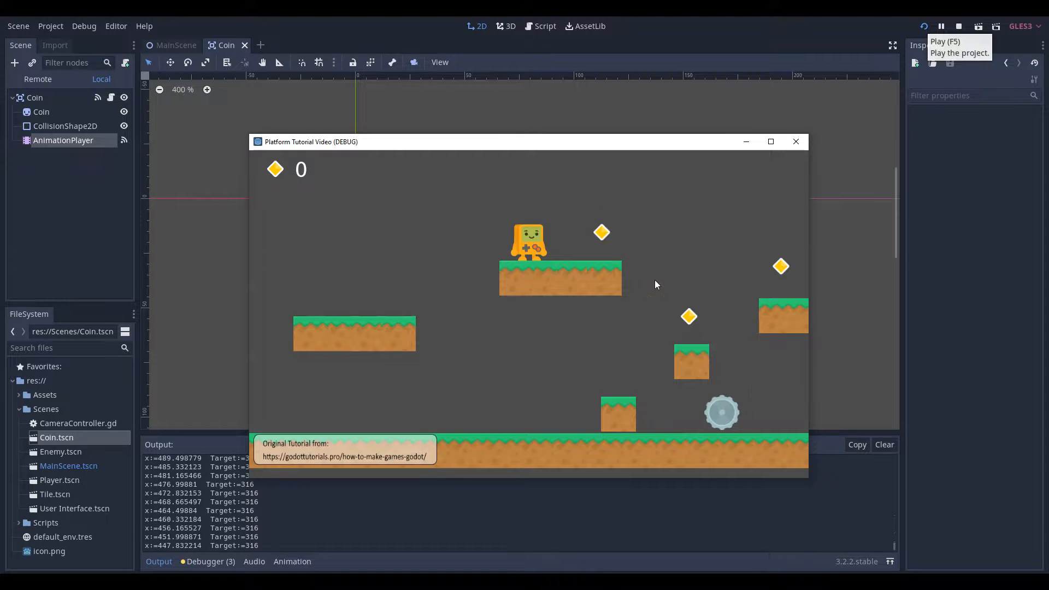
{"action": "key", "text": "Right"}
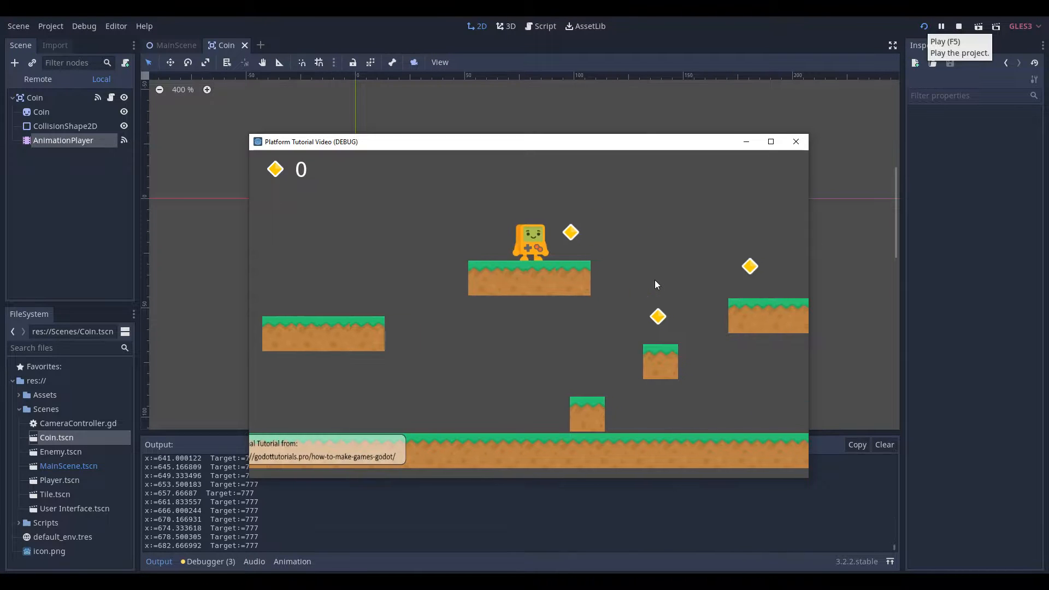
{"action": "key", "text": "Right"}
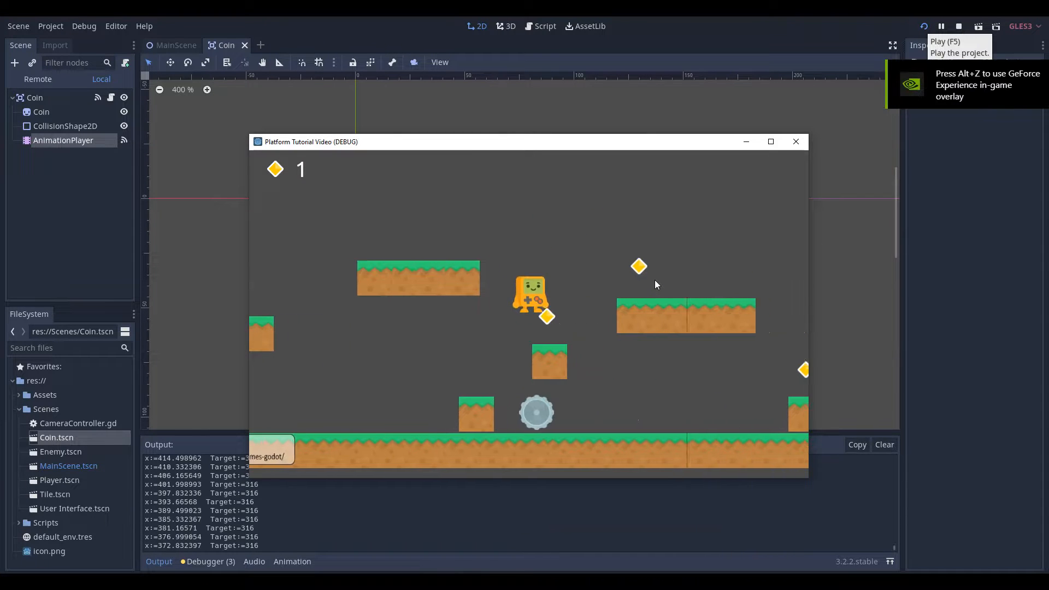
{"action": "key", "text": "space"}
{"action": "key", "text": "Right"}
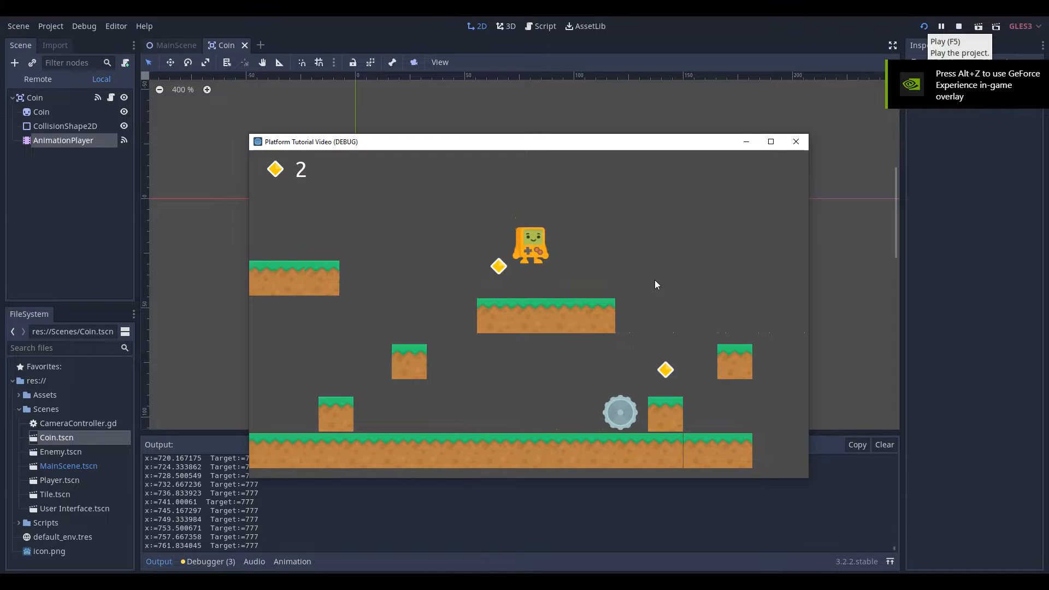
{"action": "key", "text": "Right"}
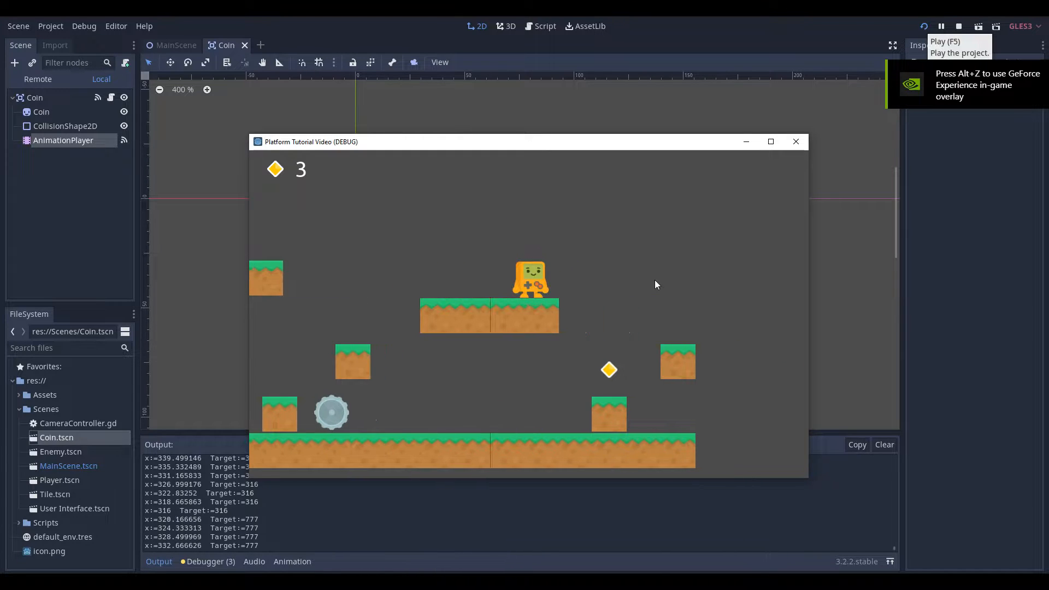
{"action": "key", "text": "Right"}
{"action": "key", "text": "space"}
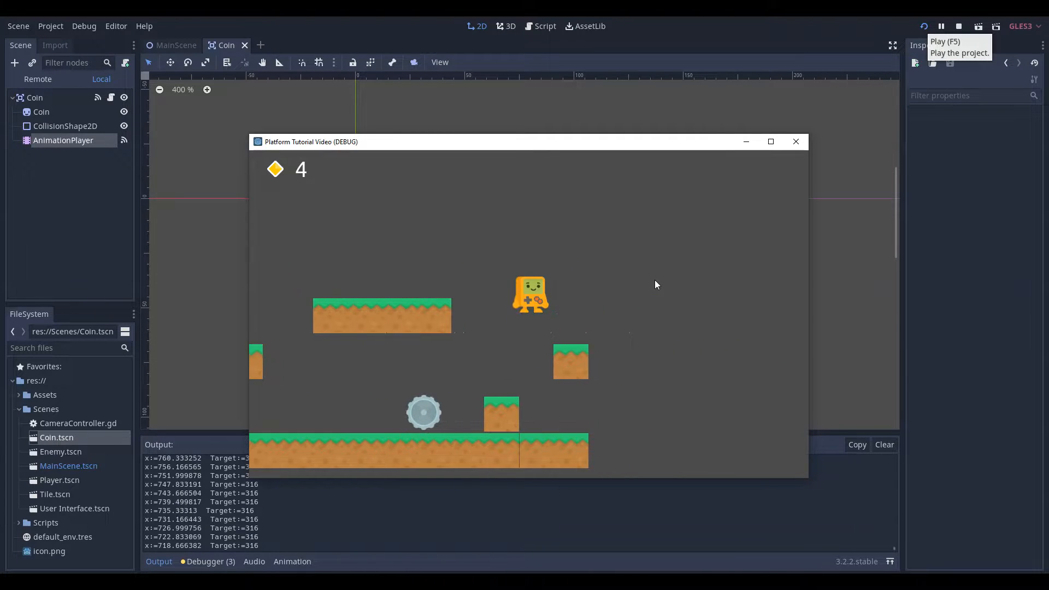
{"action": "key", "text": "Right"}
{"action": "key", "text": "space"}
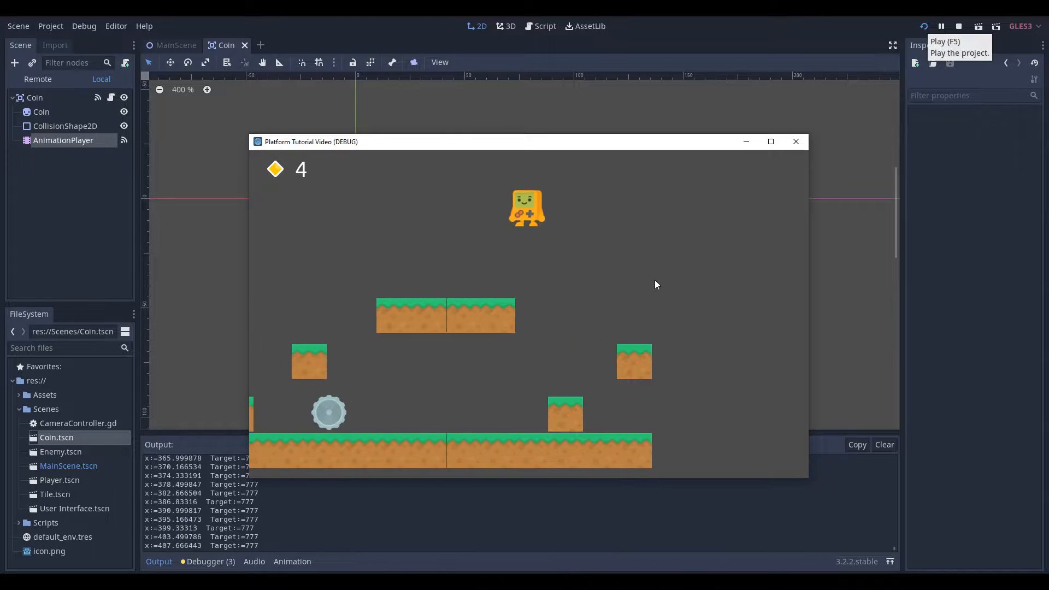